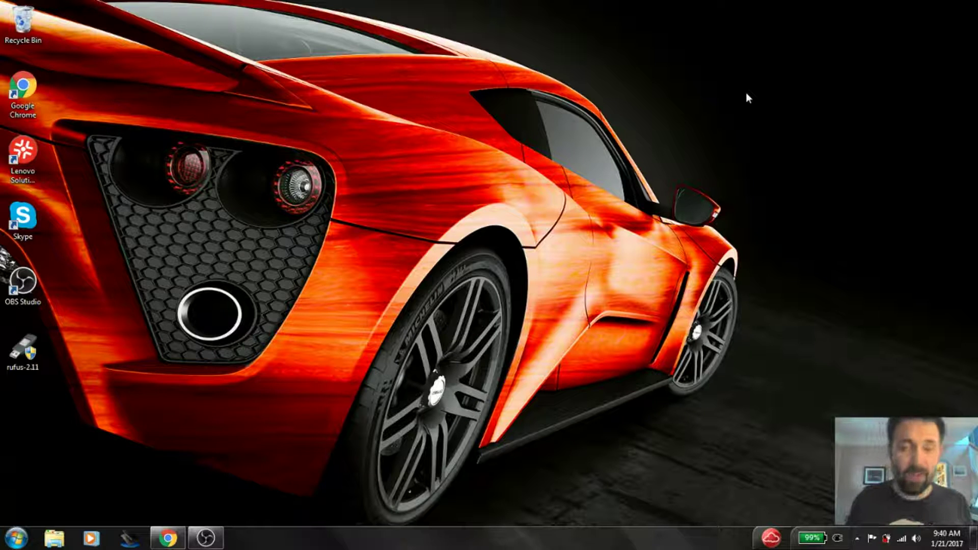
In Chrome, scroll down mxlinux.org and follow Snapshots and Respins to the MX-16 January ISO listing
click(168, 538)
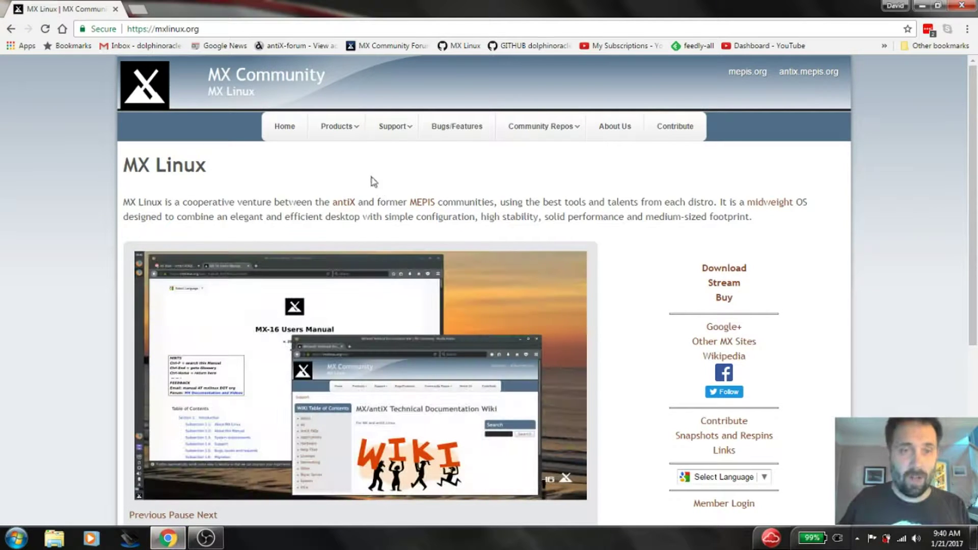
scroll(497, 192, down, 1)
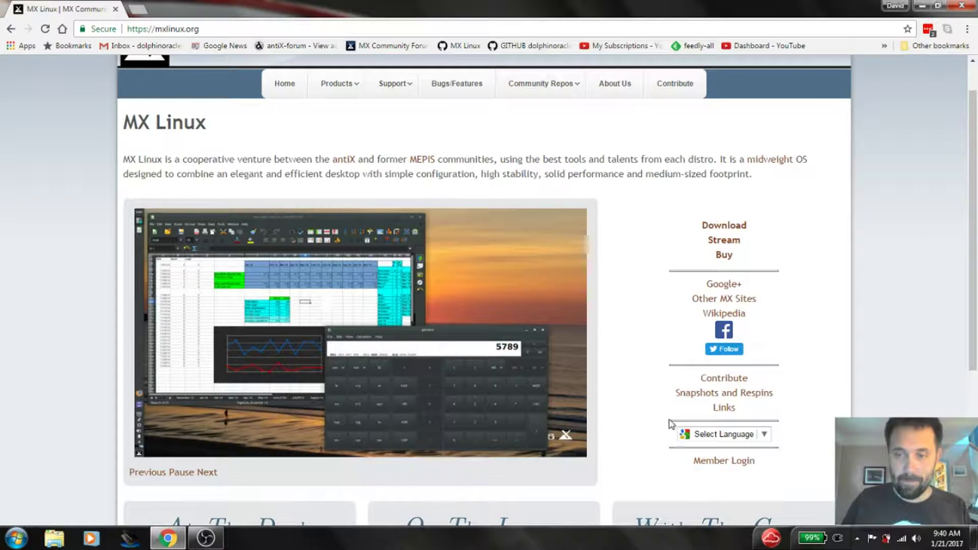
scroll(669, 436, down, 1)
click(701, 365)
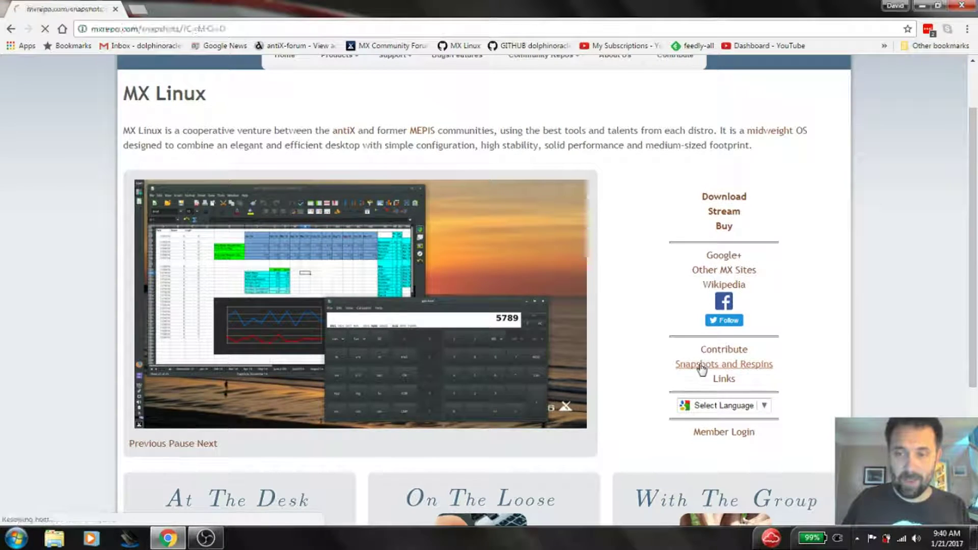
scroll(227, 326, down, 4)
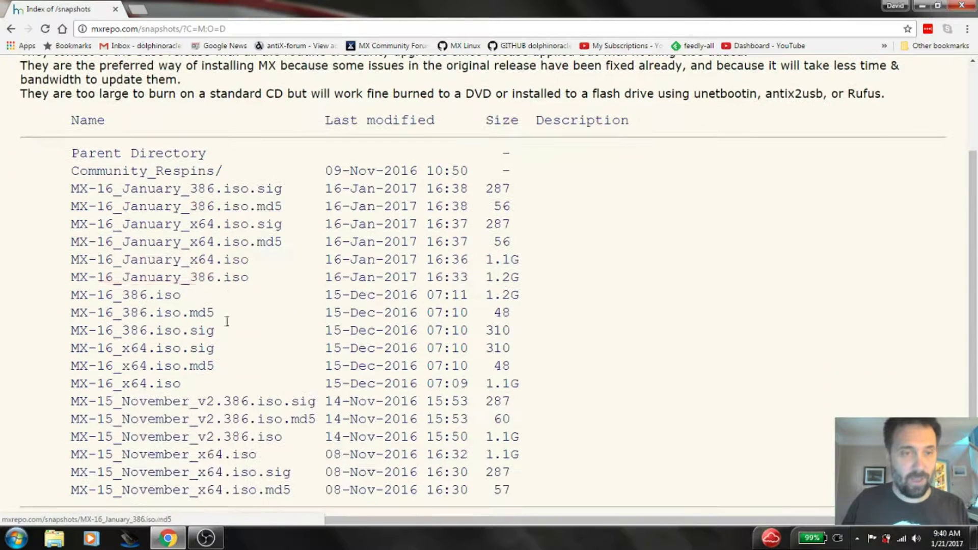
Download MX-16_January_x64.iso (1.1G) from the snapshots index and save it to Downloads
click(160, 261)
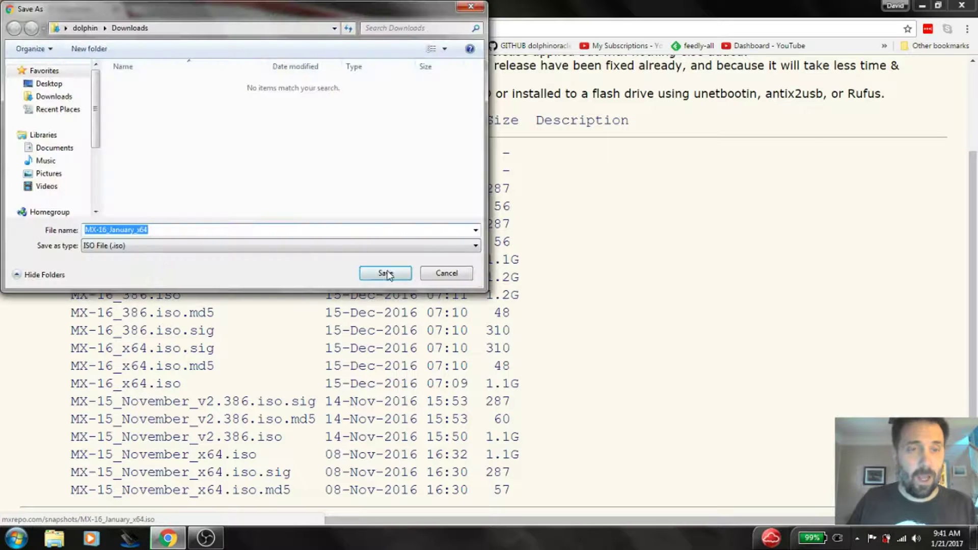
click(387, 274)
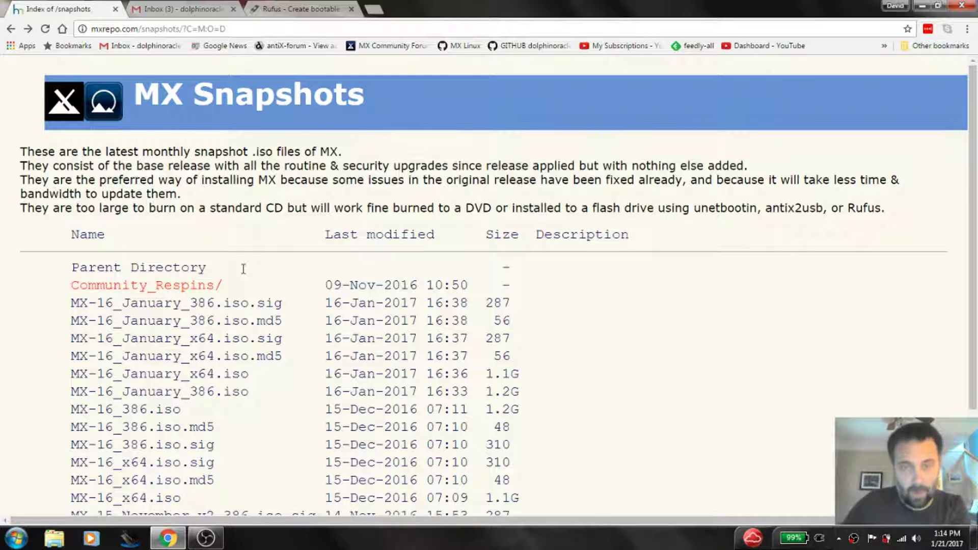
Look over the Rufus download page from the top, then minimize Chrome to show the desktop
click(288, 8)
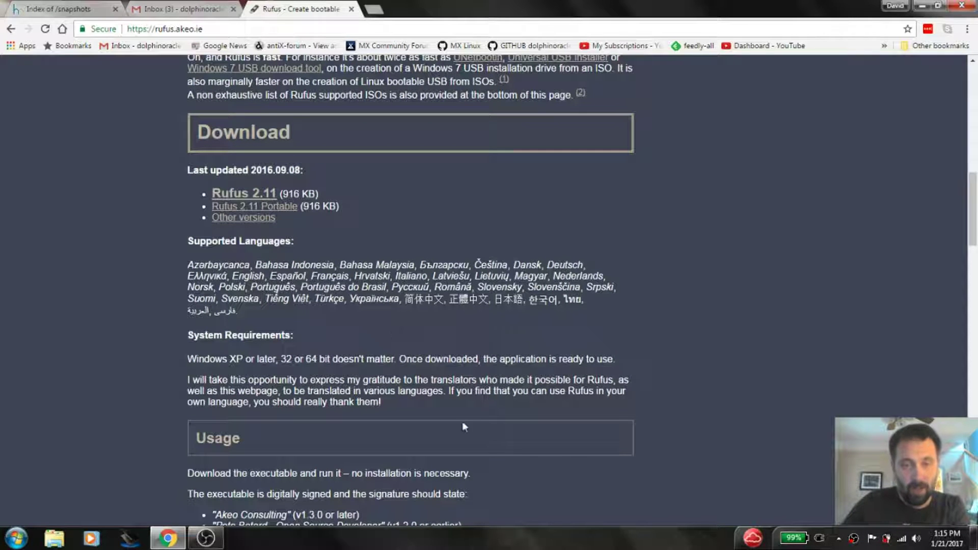
scroll(459, 375, up, 10)
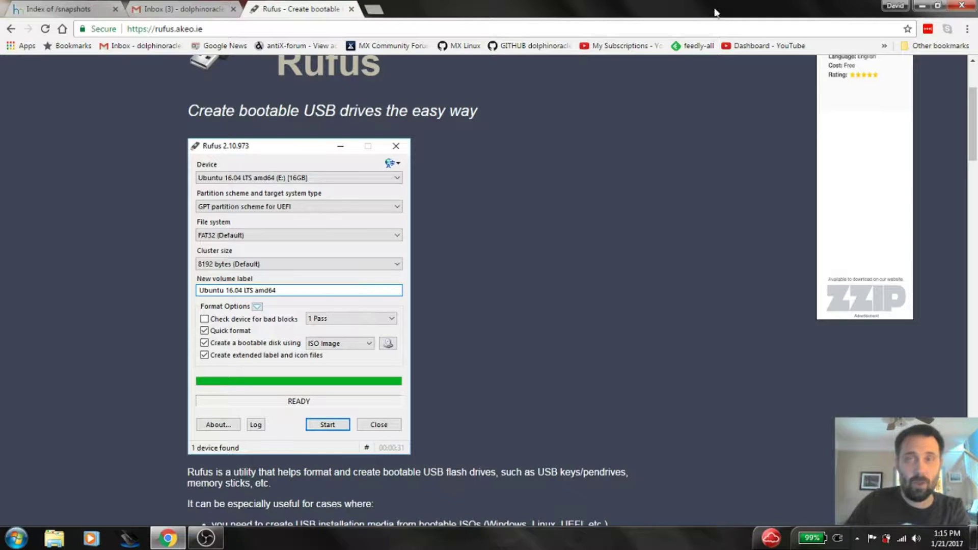
click(921, 6)
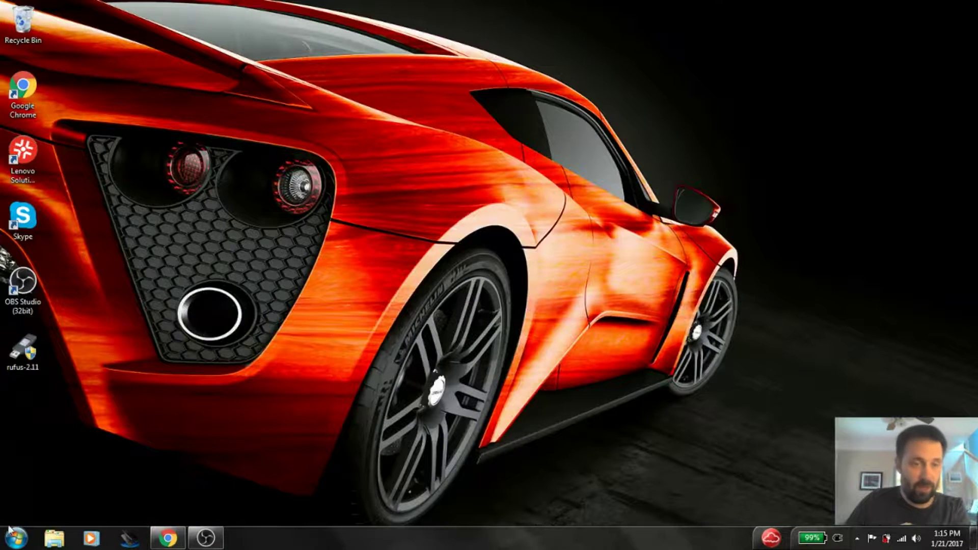
Launch rufus-2.11 from Explorer's Downloads folder and minimize Explorer so Rufus is in front
click(54, 538)
click(221, 223)
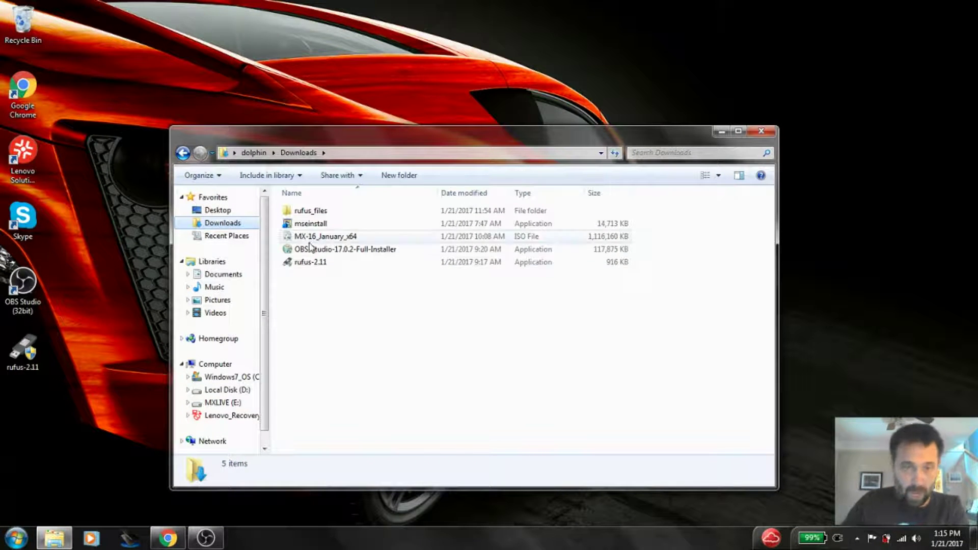
click(316, 263)
double_click(317, 262)
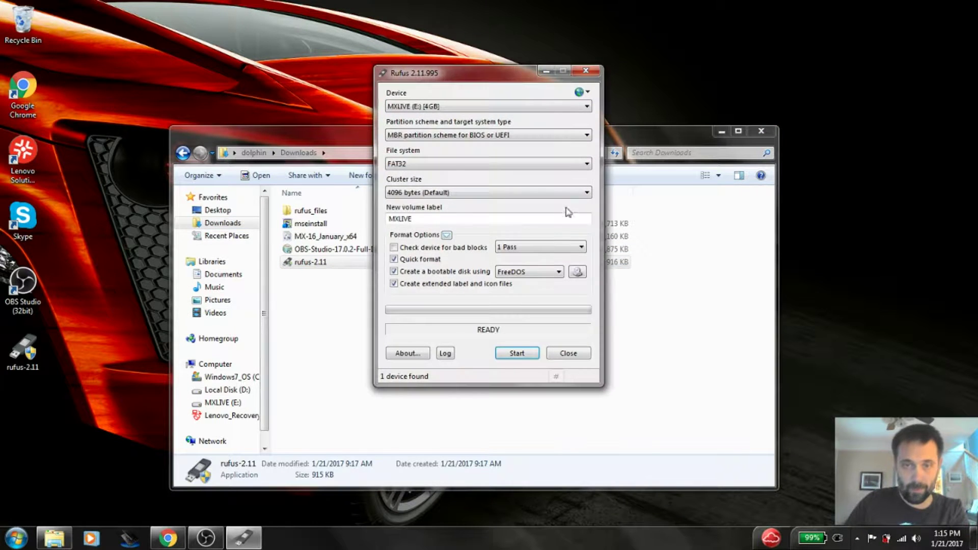
click(309, 141)
click(721, 132)
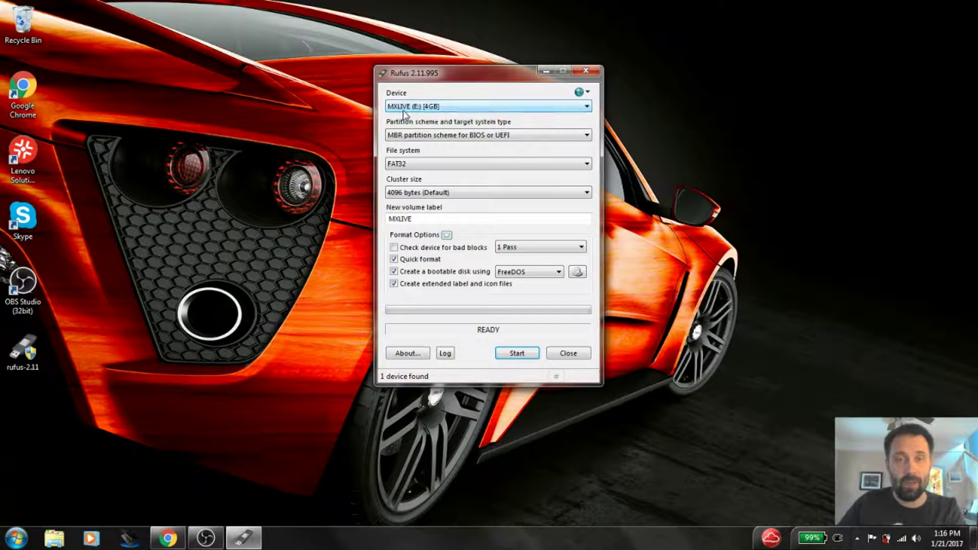
Keep the MBR partition scheme for BIOS or UEFI and view the bootable disk type options
click(497, 136)
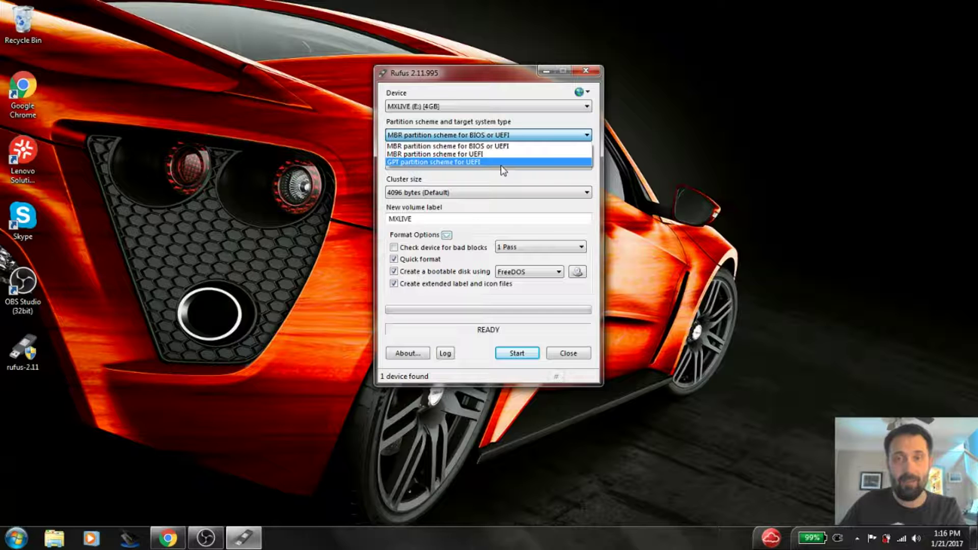
click(475, 181)
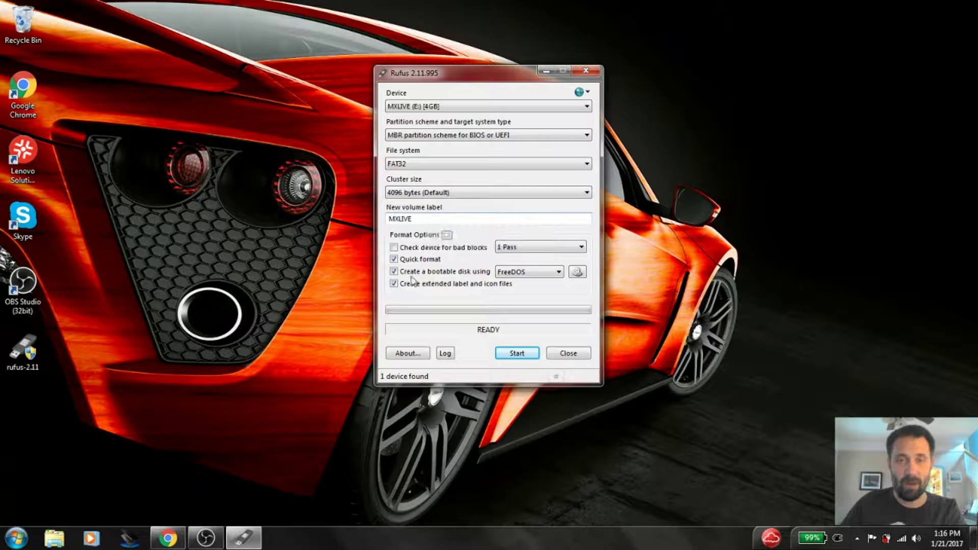
click(520, 272)
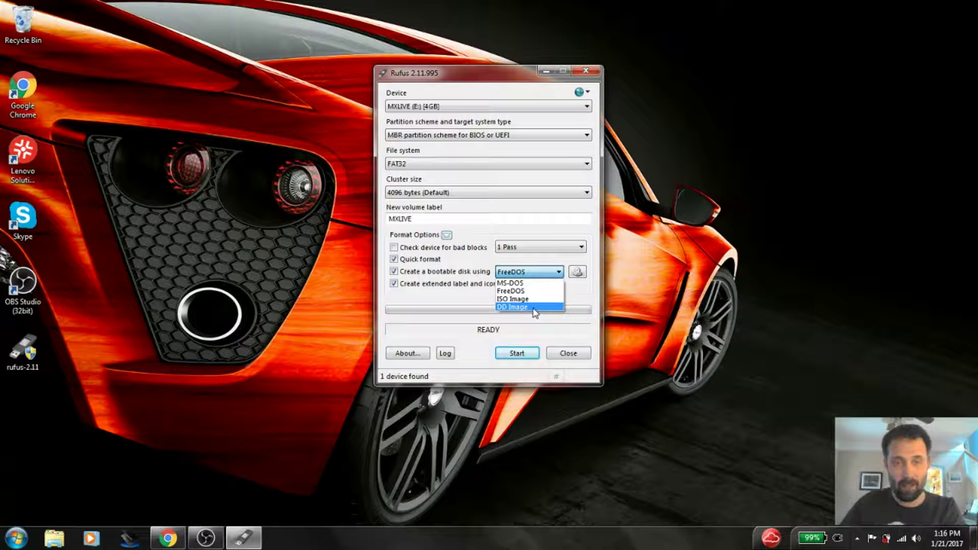
Use ISO Image with MX-16_January_x64.iso as the boot source and start writing
click(529, 299)
click(576, 272)
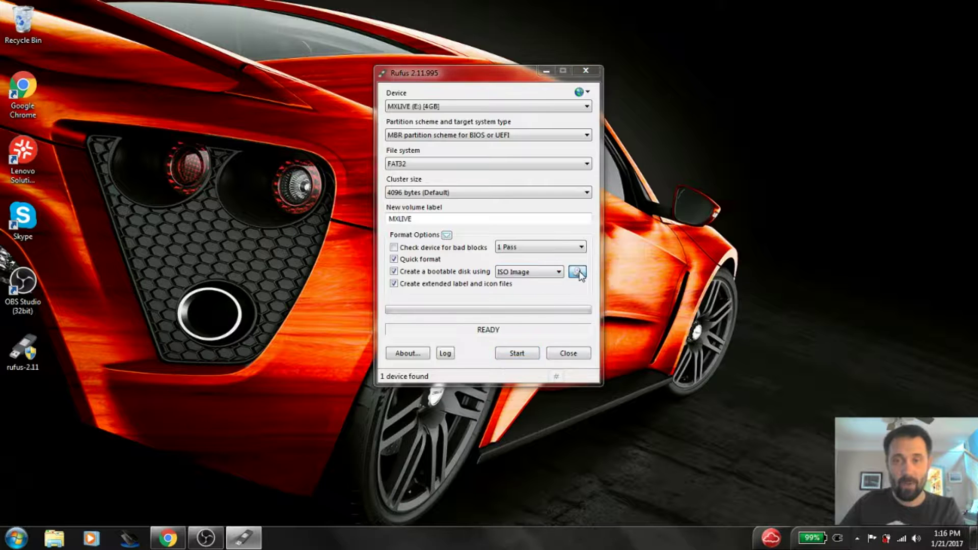
click(523, 181)
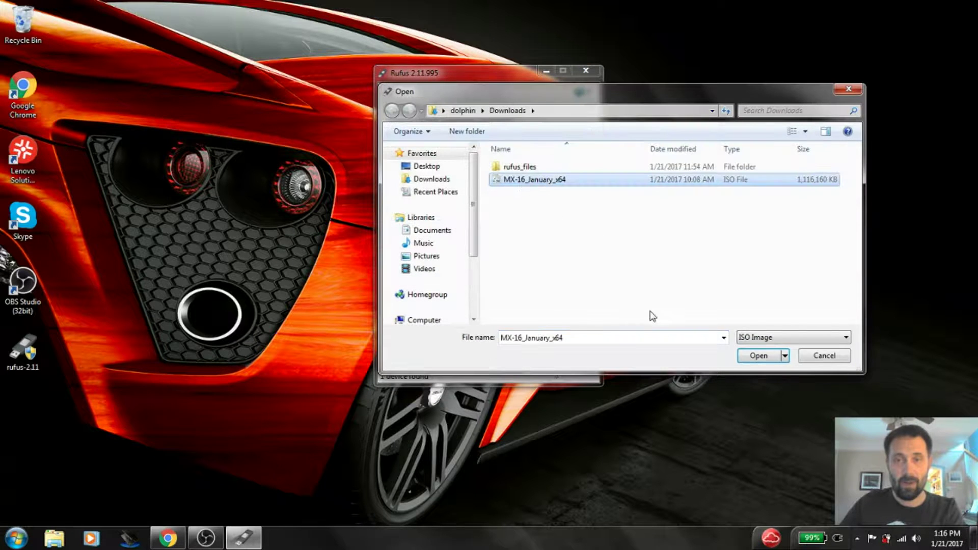
click(753, 356)
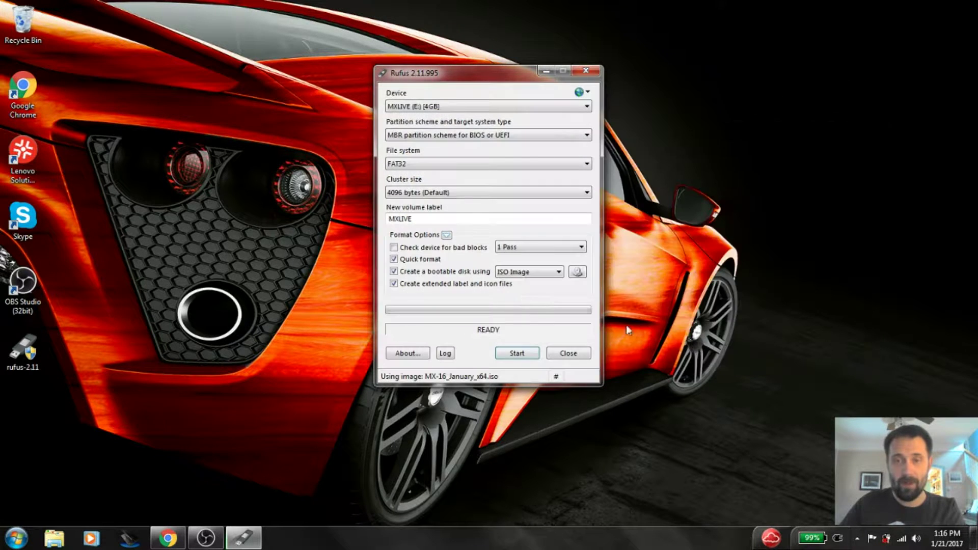
click(517, 353)
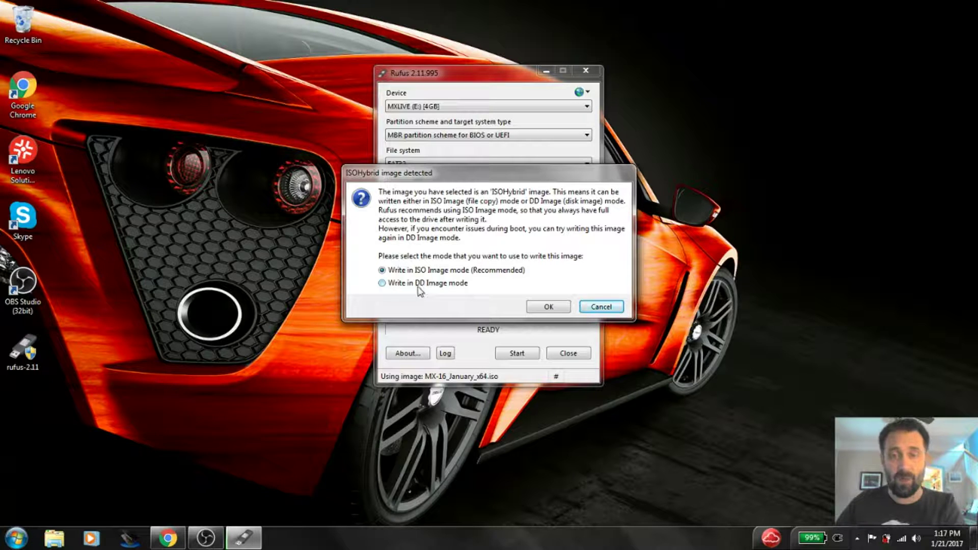
Accept 'Write in ISO Image mode (Recommended)' on the ISOHybrid prompt
click(549, 307)
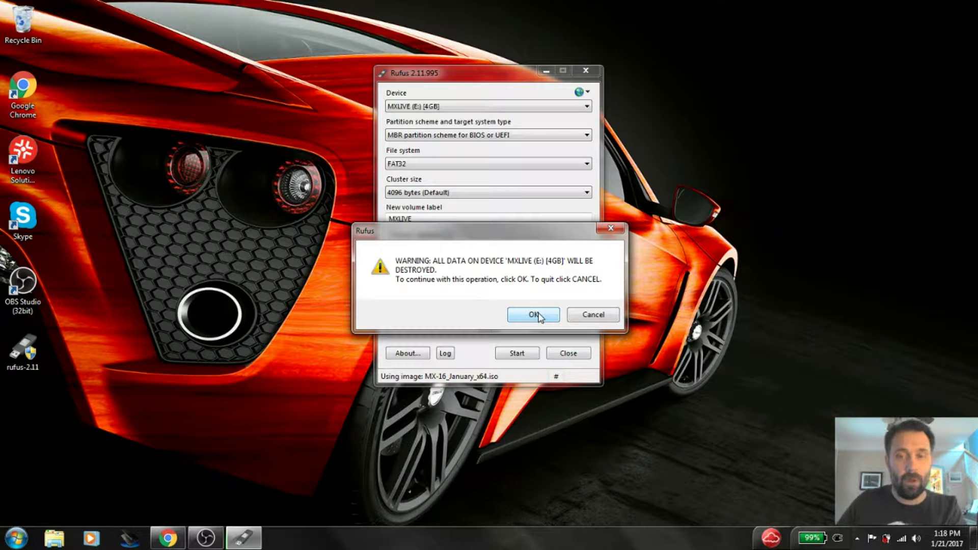
Confirm erasing the 4GB MXLIVE (E:) drive and let Rufus write until it shows READY
click(533, 315)
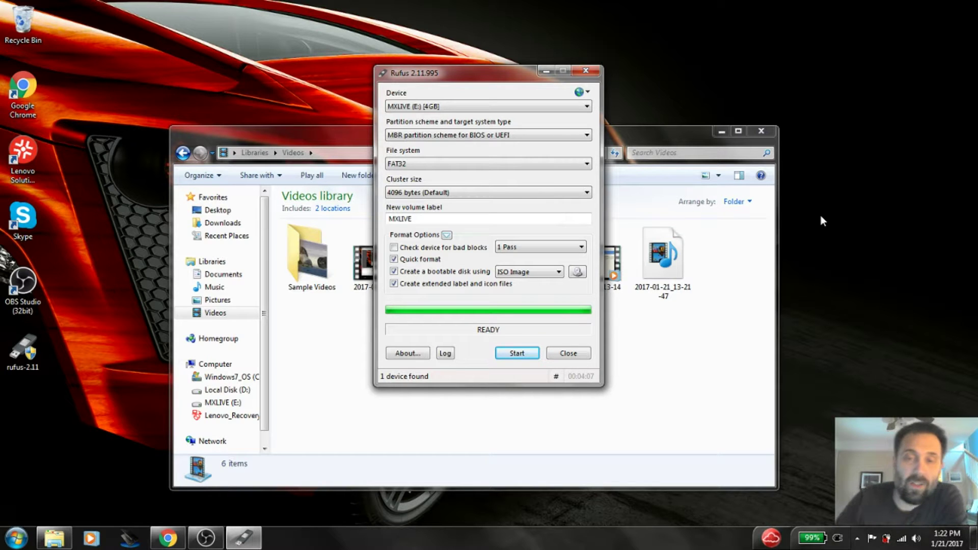
Close Rufus and browse MXLIVE (E:), checking the EFI\BOOT folder before returning to the drive root
click(568, 353)
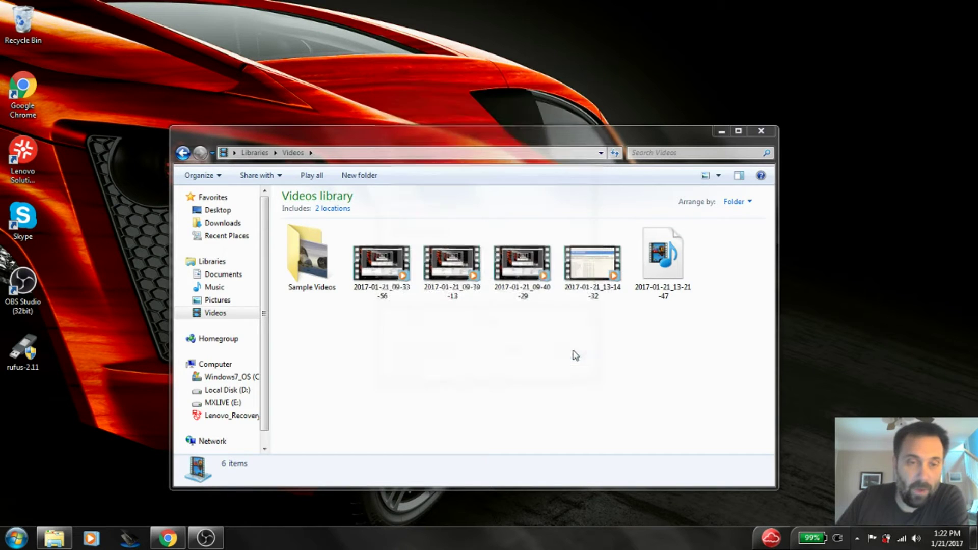
click(222, 402)
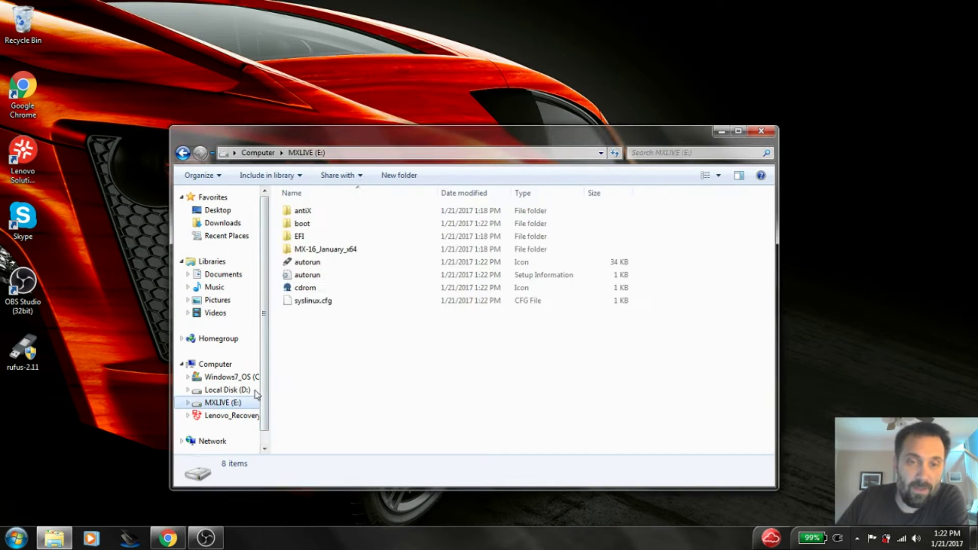
double_click(317, 239)
double_click(305, 213)
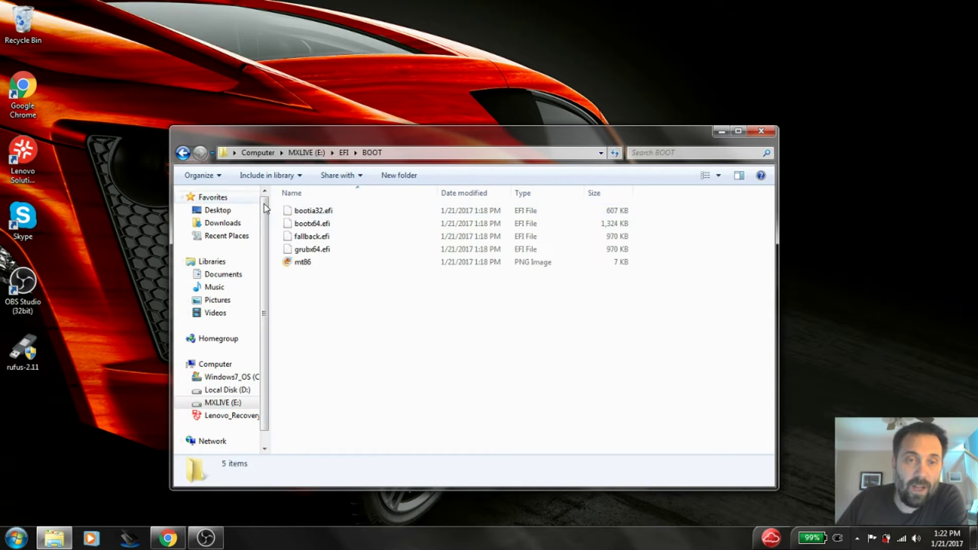
click(183, 153)
click(183, 153)
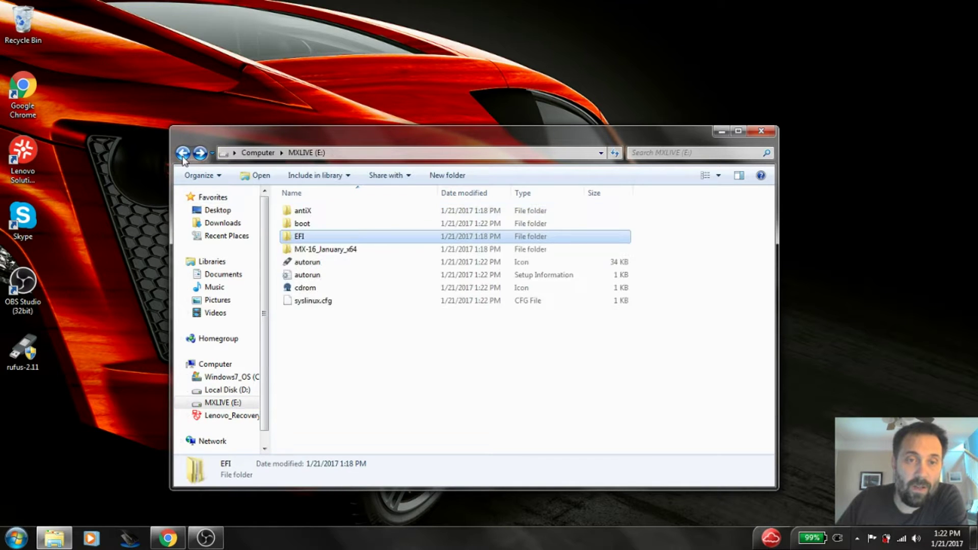
click(377, 348)
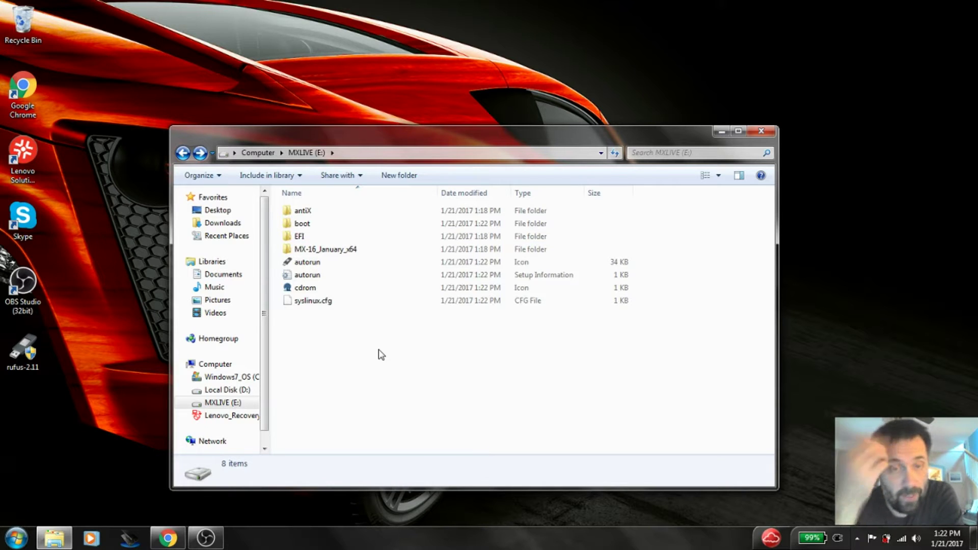